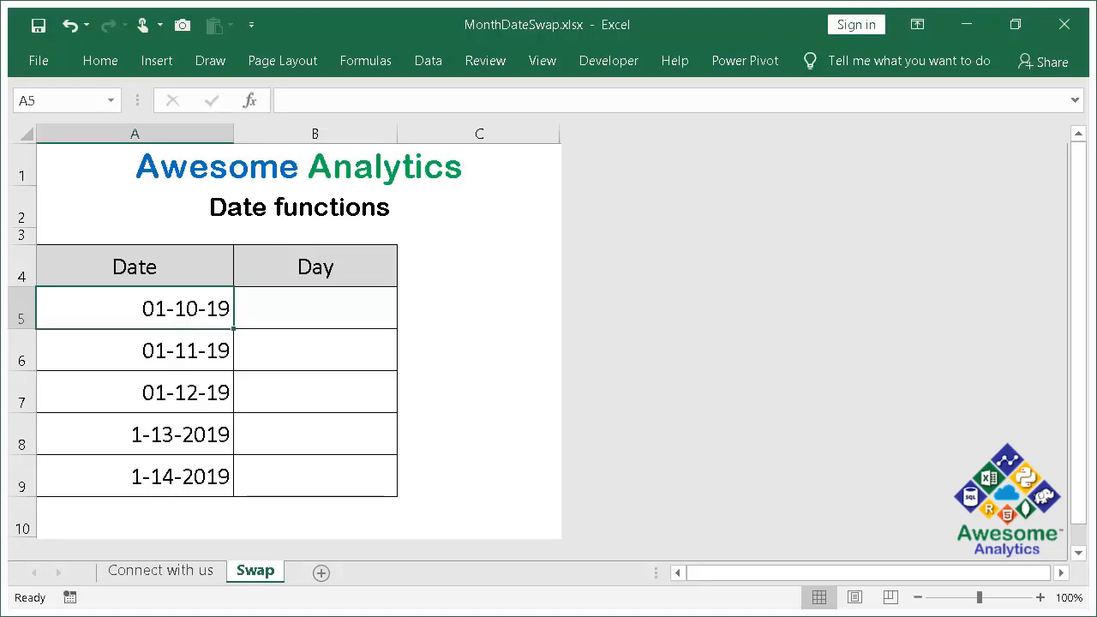
- Apply the day-month-year date format with month names to the dates in A5:A9, and undo it
{"action": "key", "text": "ctrl+shift+Down"}
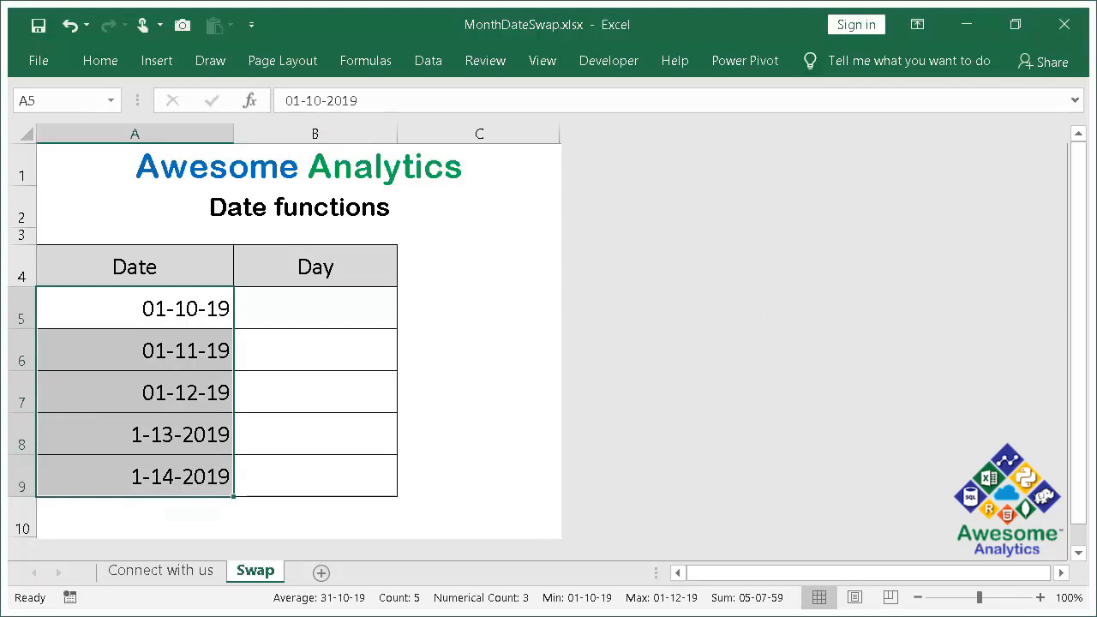
{"action": "key", "text": "ctrl+shift+3"}
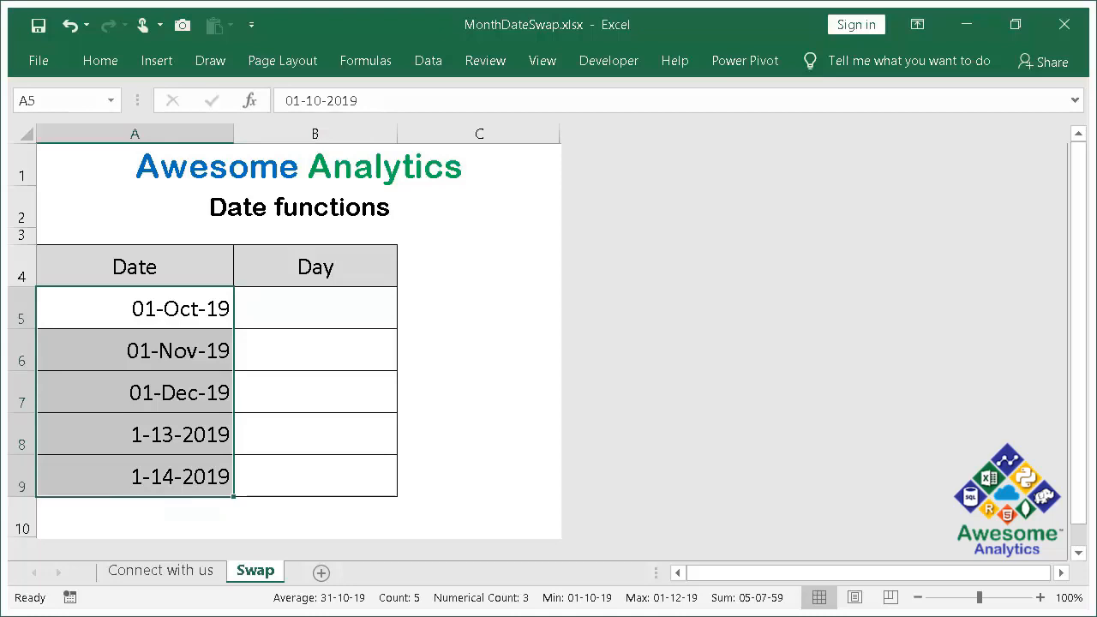
{"action": "key", "text": "ctrl+z"}
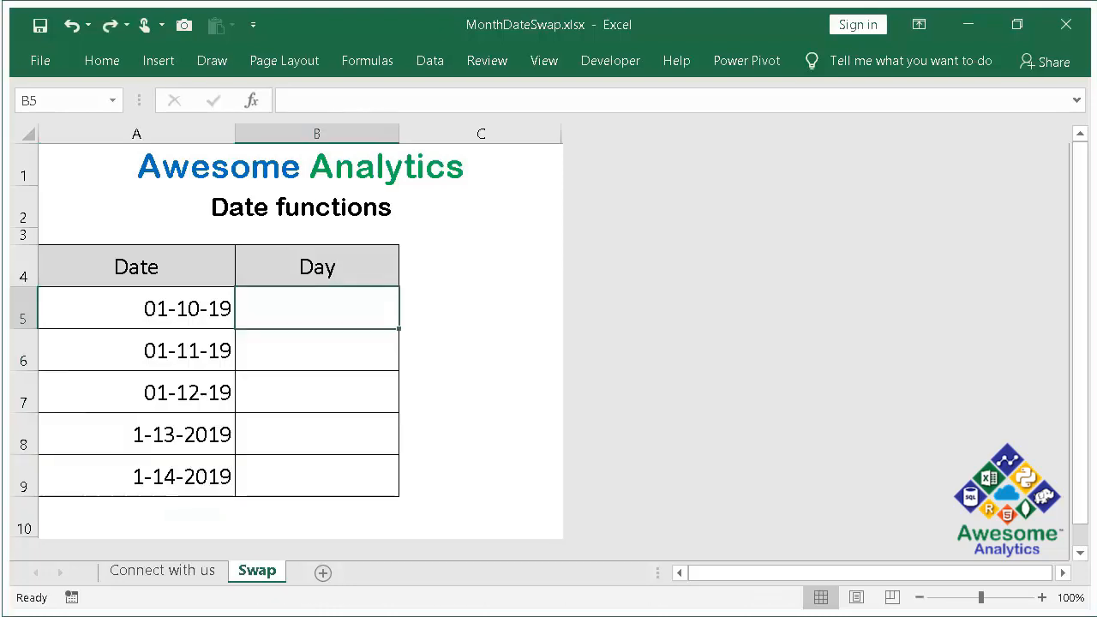
- Try entering 1/10/19 in B5 and swapping its parts to 10/1/19, and discard the entry
{"action": "key", "text": "F2"}
{"action": "type", "text": "1/10/19"}
{"action": "key", "text": "F2"}
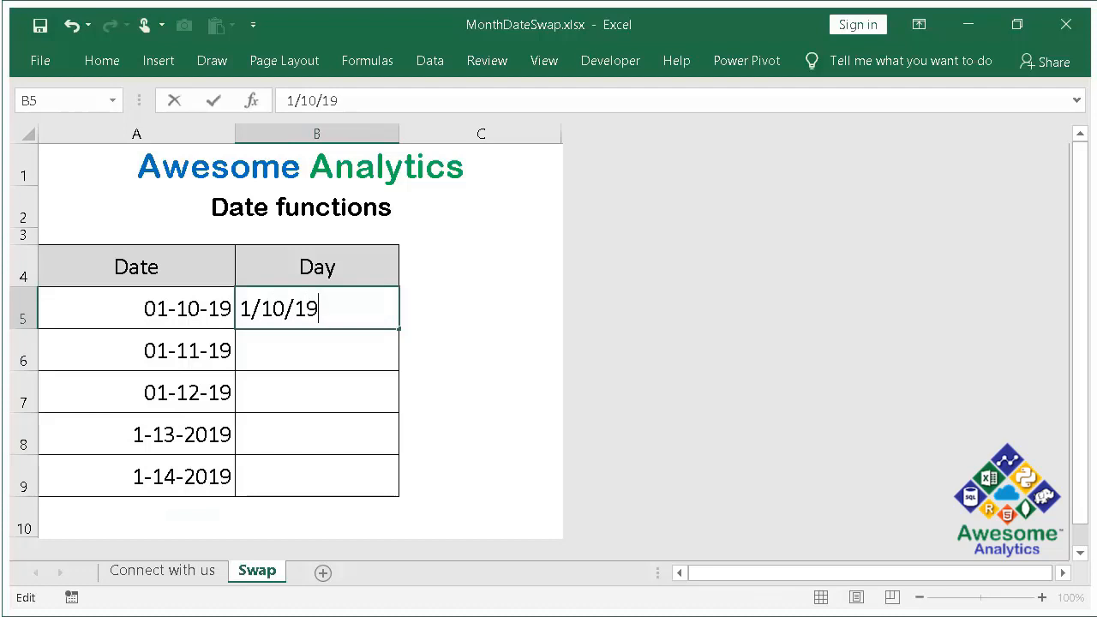
{"action": "key", "text": "Left"}
{"action": "key", "text": "Left"}
{"action": "key", "text": "Left"}
{"action": "key", "text": "Left"}
{"action": "key", "text": "Right"}
{"action": "key", "text": "shift+Left"}
{"action": "key", "text": "shift+Left"}
{"action": "key", "text": "BackSpace"}
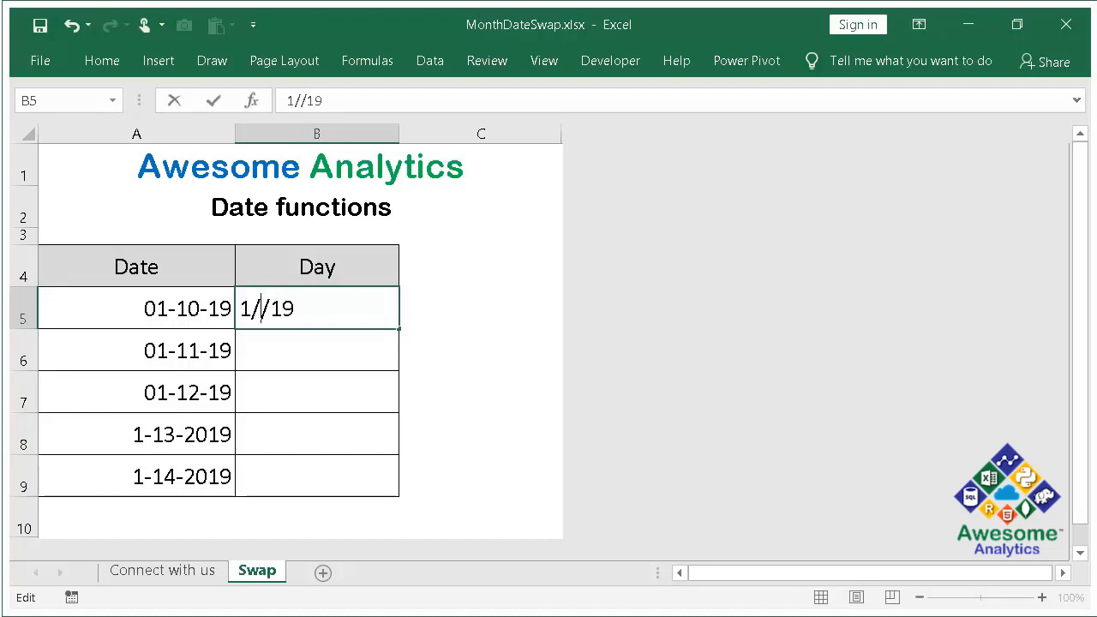
{"action": "key", "text": "BackSpace"}
{"action": "key", "text": "Home"}
{"action": "type", "text": "10"}
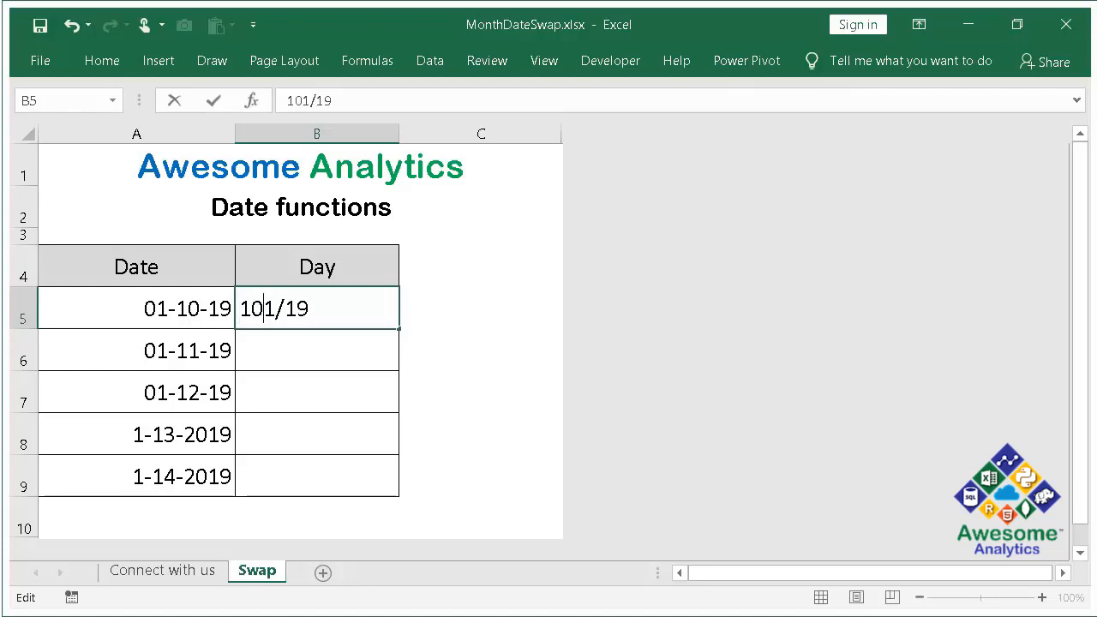
{"action": "type", "text": "/"}
{"action": "key", "text": "Escape"}
- Start Text to Columns on A5:A9 as delimited data and clear the Tab delimiter, leaving no delimiter selected
{"action": "key", "text": "Left"}
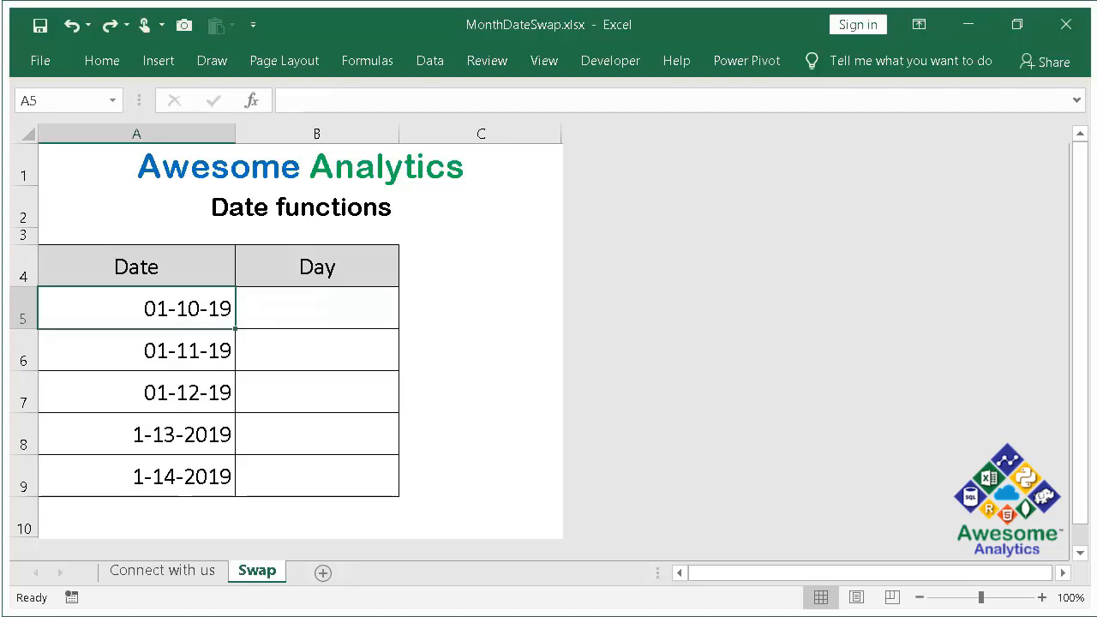
{"action": "key", "text": "ctrl+shift+Down"}
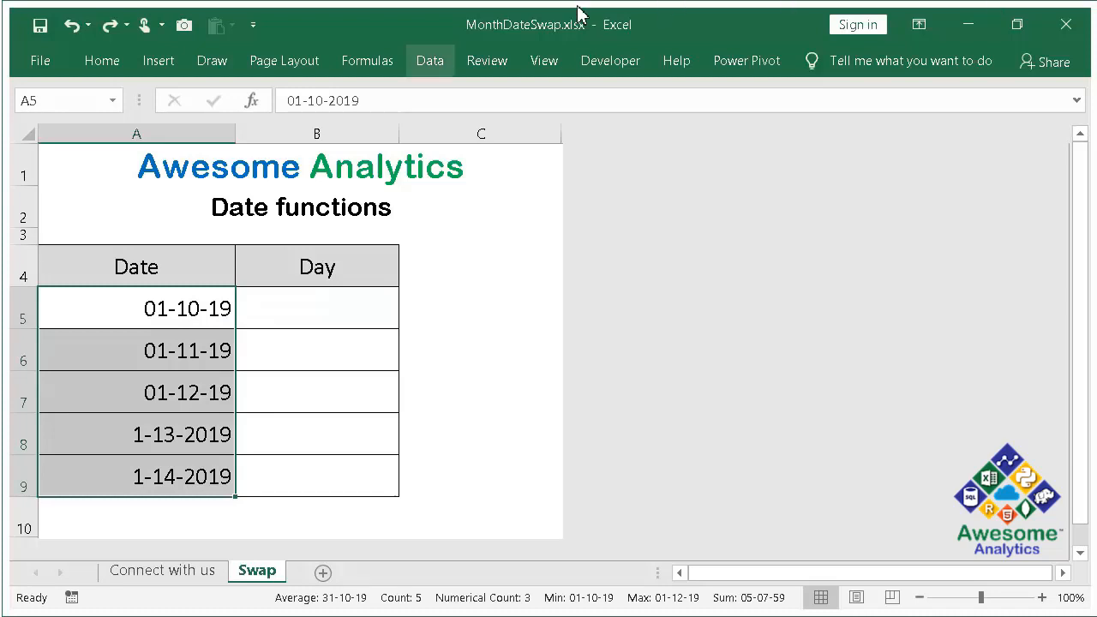
{"action": "left_click", "coordinate": [411, 68]}
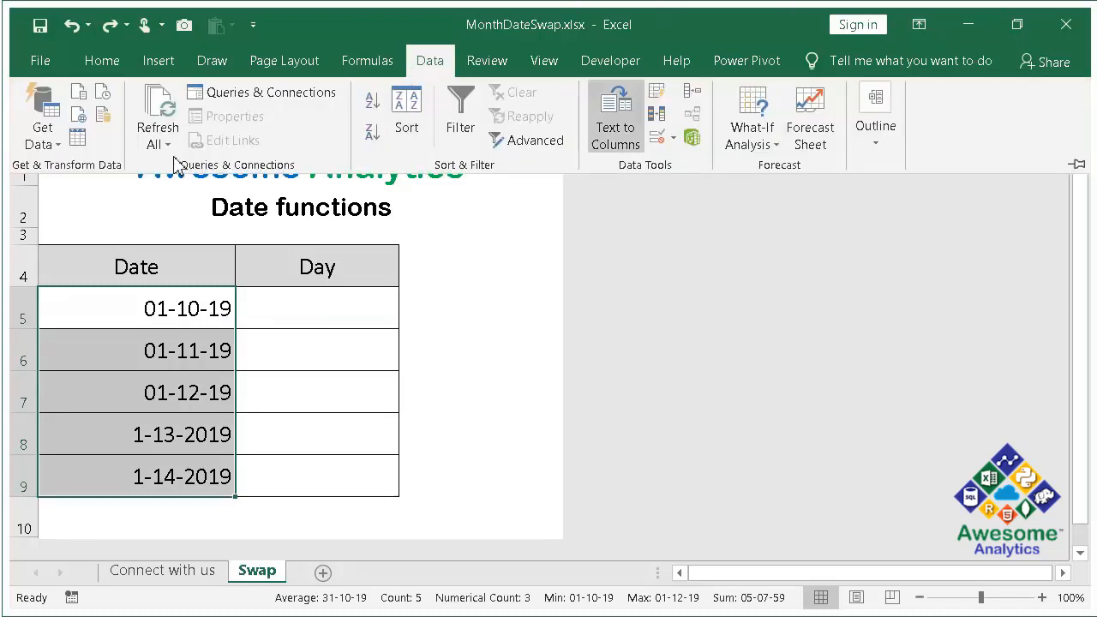
{"action": "left_click", "coordinate": [613, 160]}
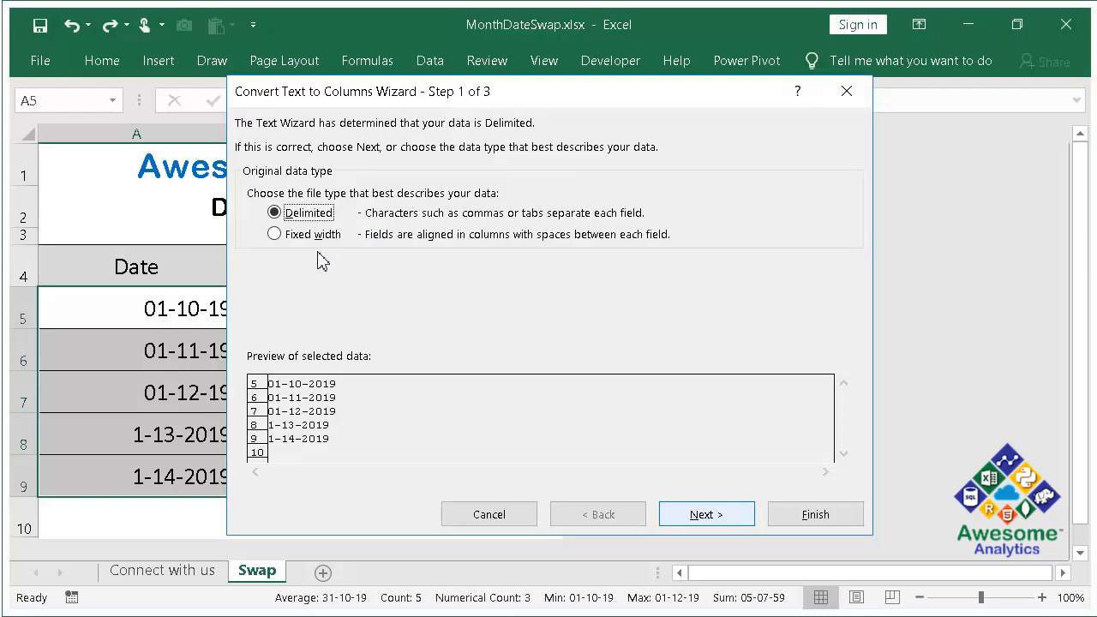
{"action": "left_click", "coordinate": [691, 514]}
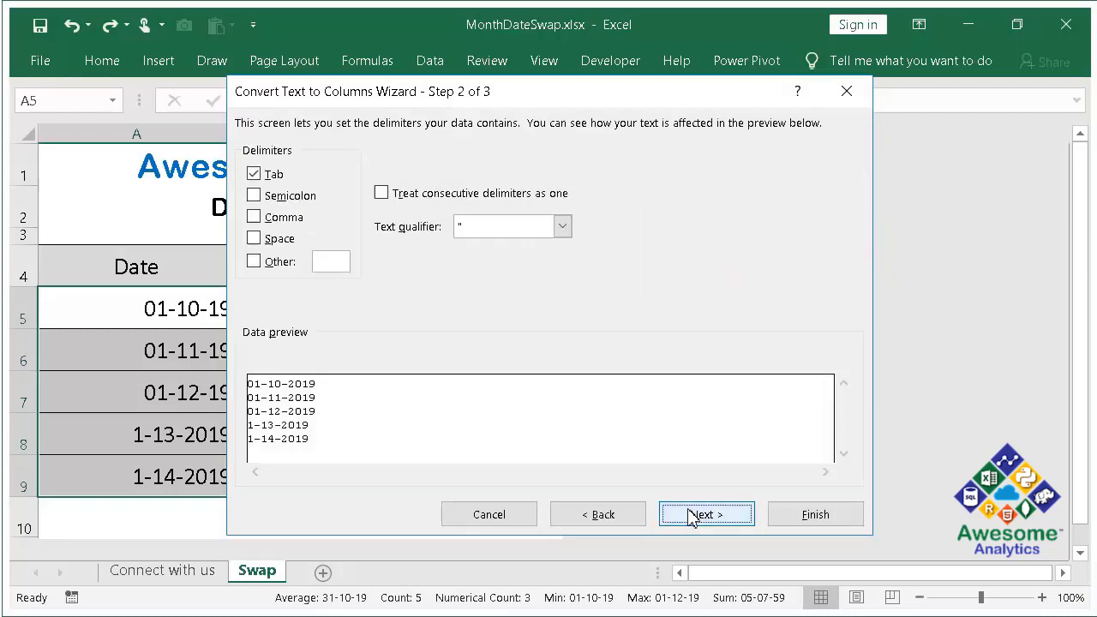
{"action": "left_click", "coordinate": [278, 178]}
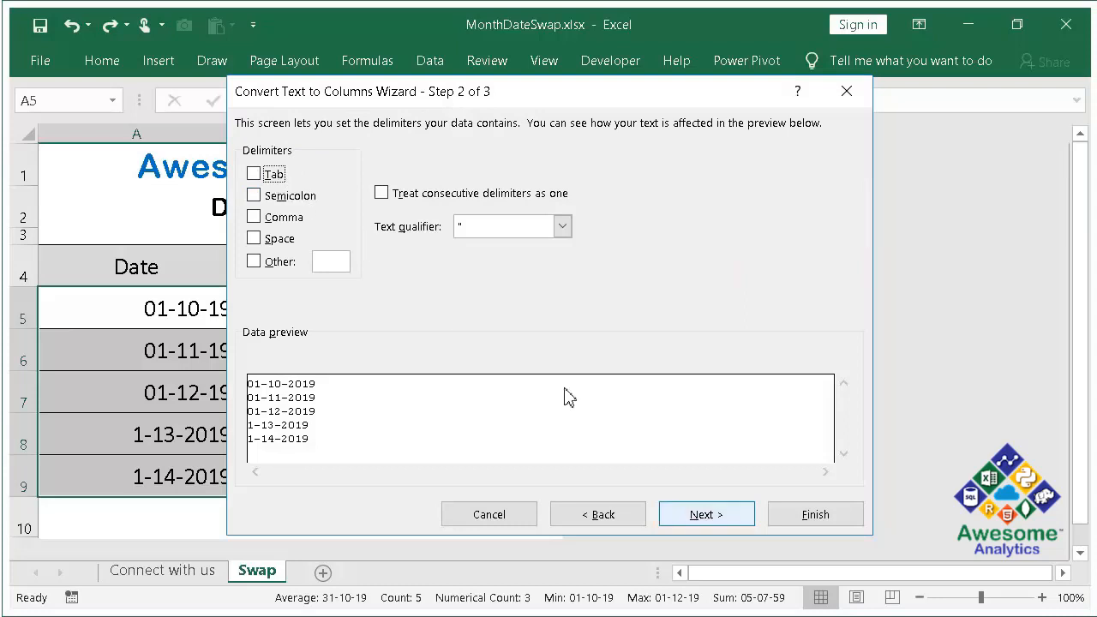
{"action": "left_click", "coordinate": [700, 510]}
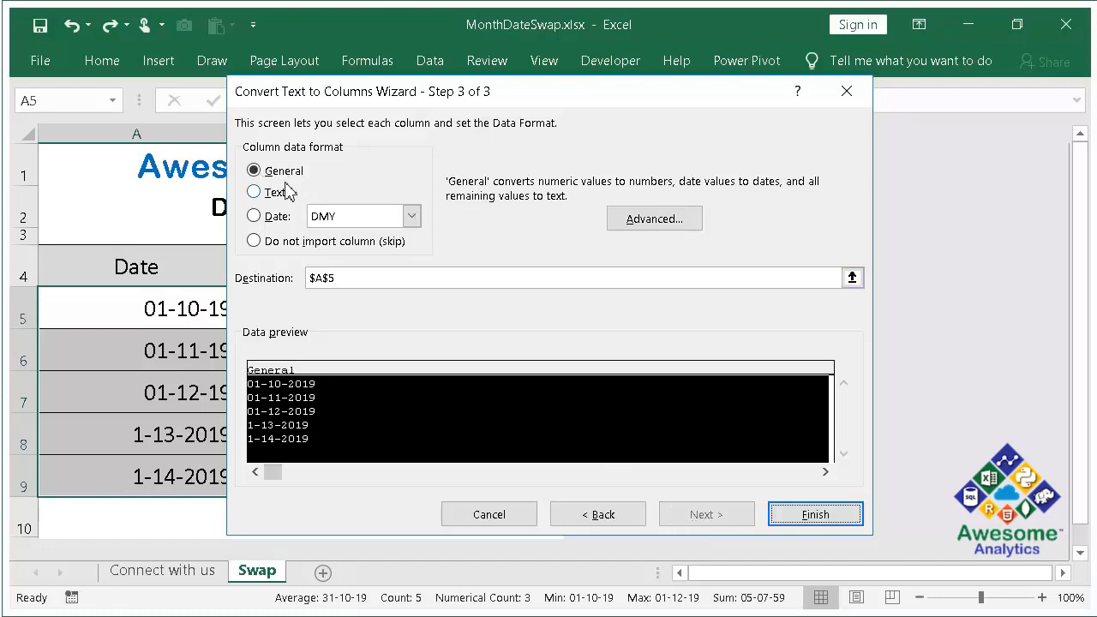
- Set the column data format to Date MDY and finish the Text to Columns conversion
{"action": "left_click", "coordinate": [278, 217]}
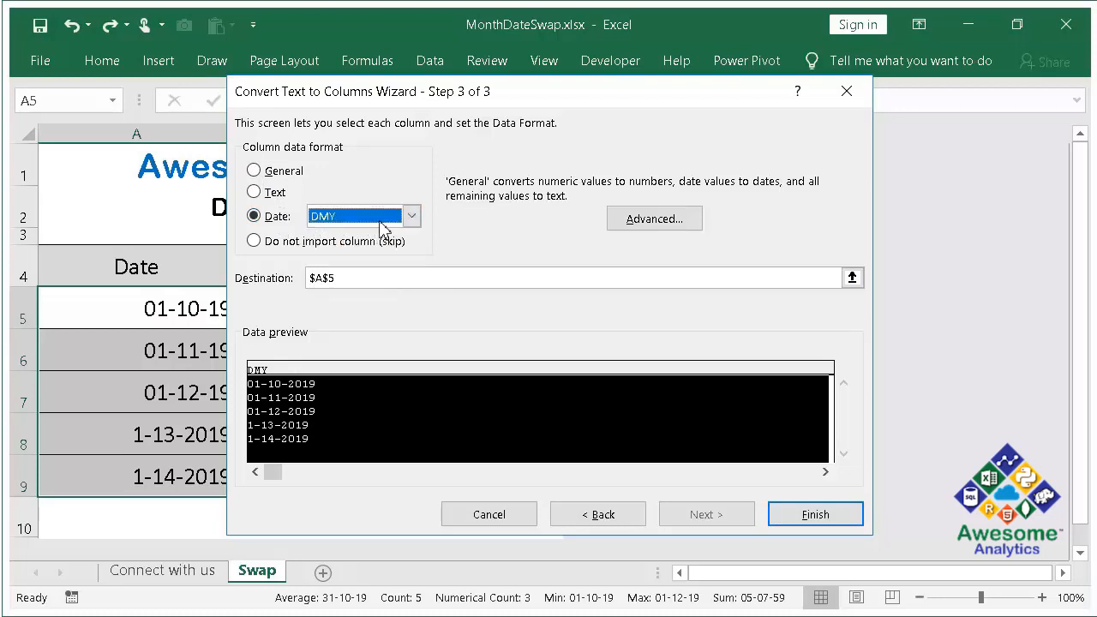
{"action": "left_click", "coordinate": [409, 216]}
{"action": "key", "text": "Up"}
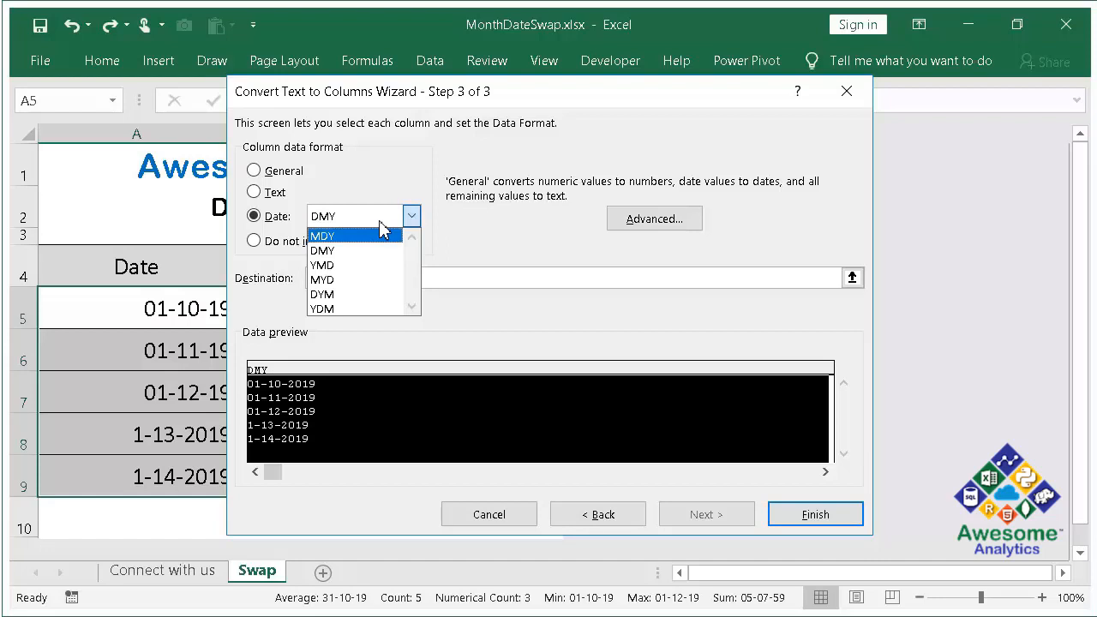
{"action": "key", "text": "Return"}
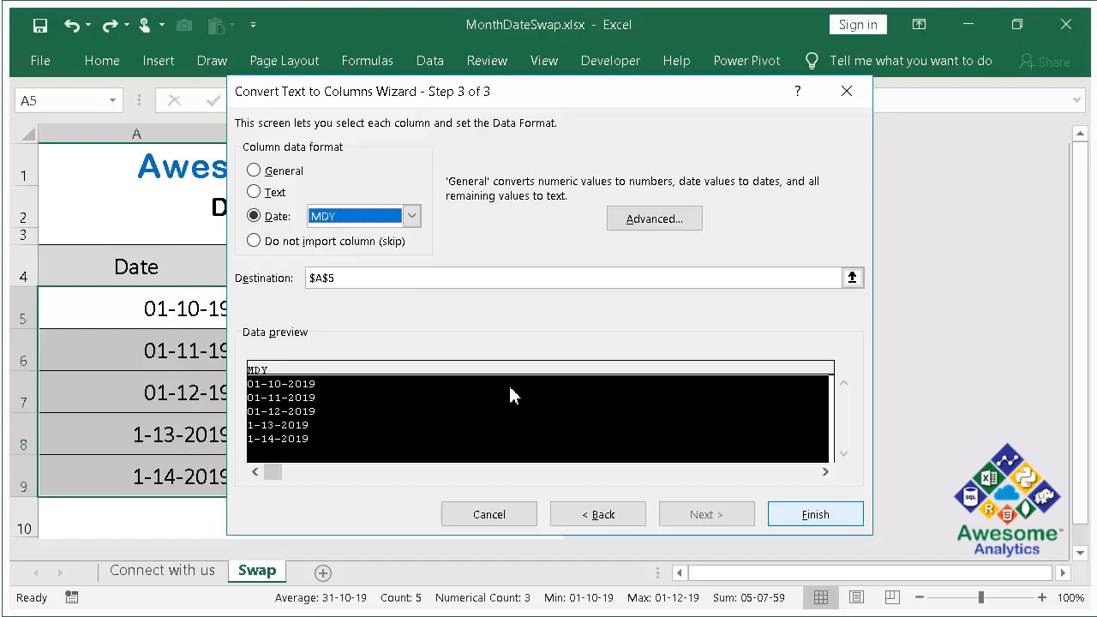
{"action": "left_click", "coordinate": [780, 514]}
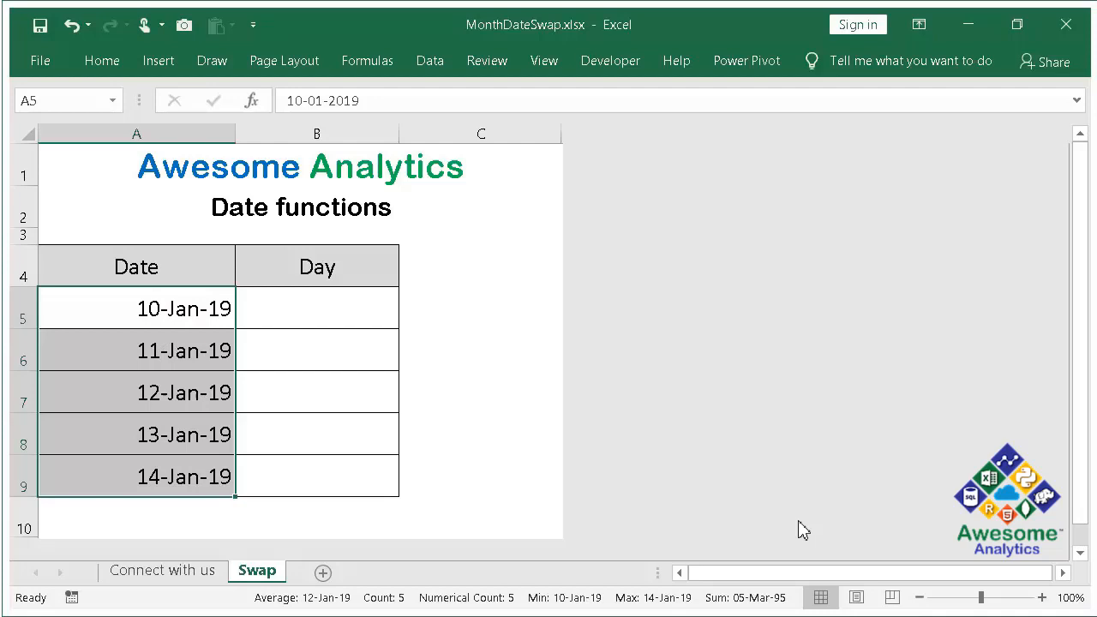
- Display the converted dates in A5:A9 with month names, and undo both the formatting and the conversion
{"action": "key", "text": "ctrl+shift+3"}
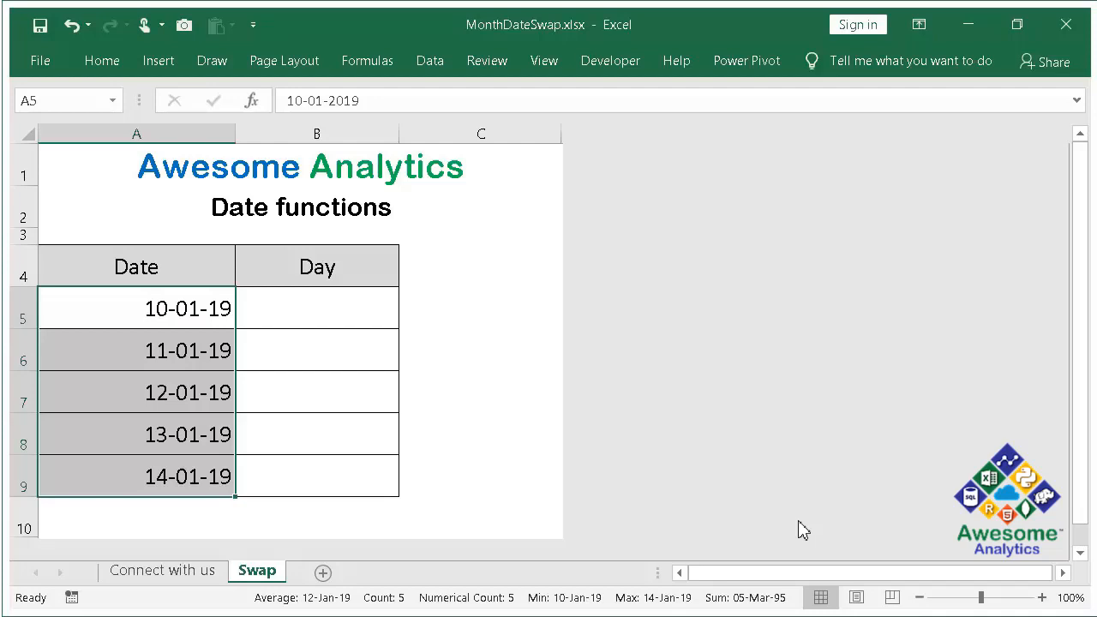
{"action": "key", "text": "ctrl+z"}
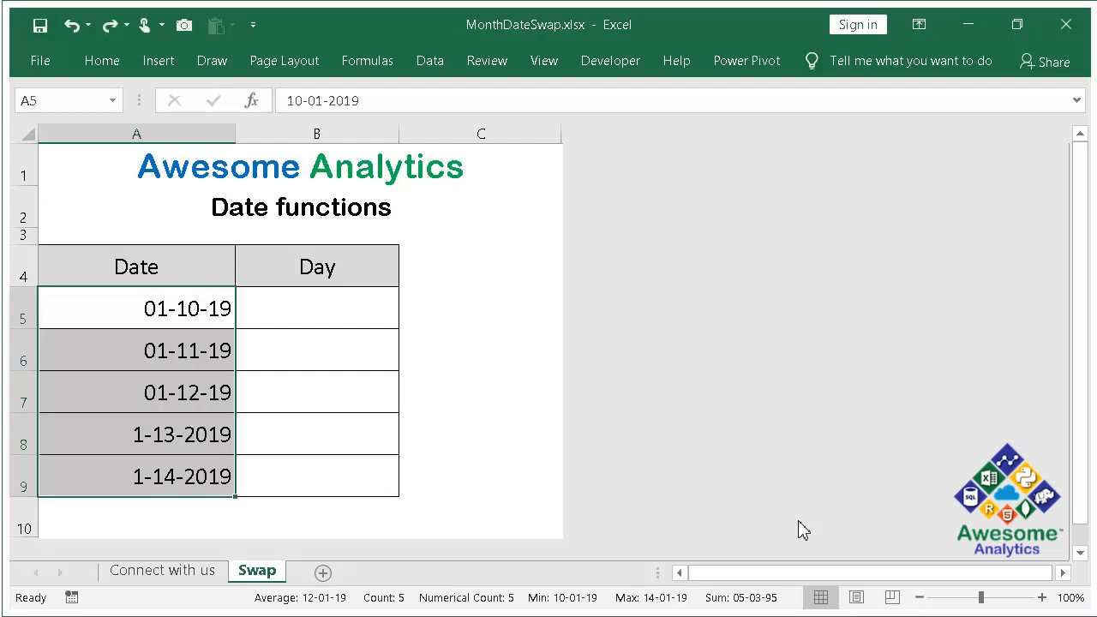
- Copy the dates in A5:A9 into the Day column starting at B5
{"action": "key", "text": "ctrl+c"}
{"action": "key", "text": "Right"}
{"action": "key", "text": "Return"}
- Move the date 1-13-2019 from B8 to C6
{"action": "key", "text": "Down"}
{"action": "key", "text": "Down"}
{"action": "key", "text": "Down"}
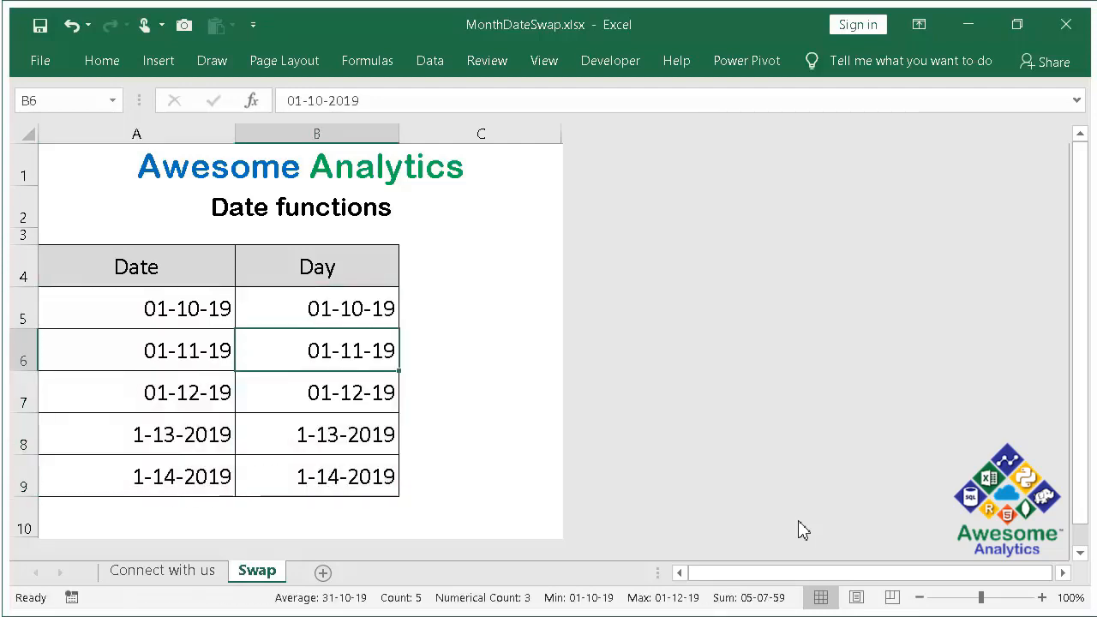
{"action": "key", "text": "ctrl+c"}
{"action": "key", "text": "Right"}
{"action": "key", "text": "Up"}
{"action": "key", "text": "Up"}
{"action": "key", "text": "Return"}
- Move the date 01-11-19 from B6 to B8
{"action": "key", "text": "Left"}
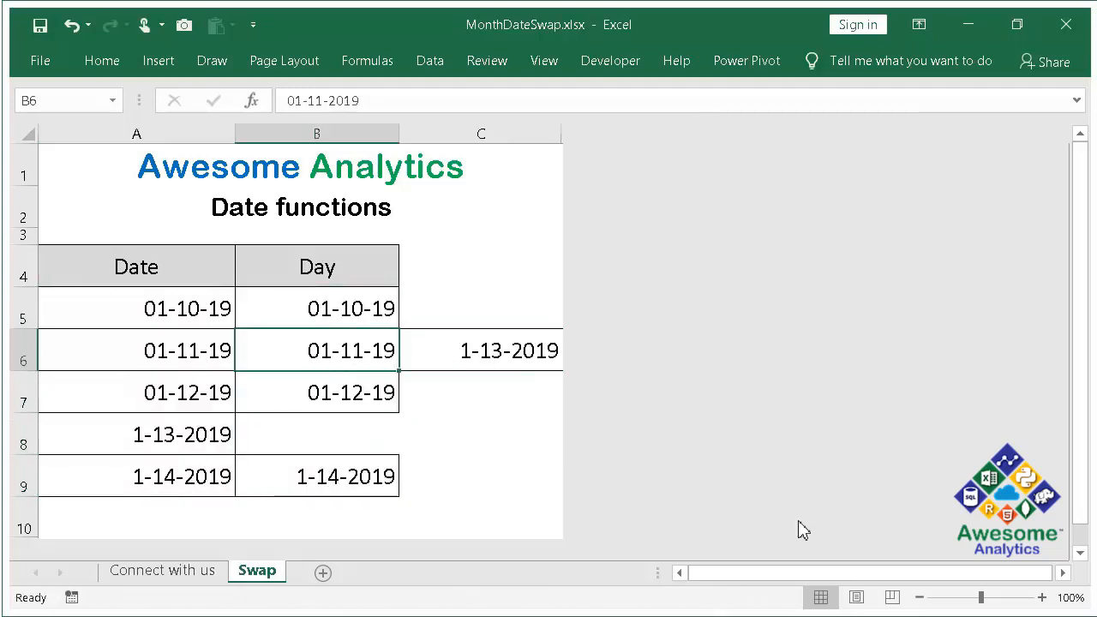
{"action": "key", "text": "ctrl+x"}
{"action": "key", "text": "Down"}
- Sort the table in ascending order by the Day column, starting from cell B5
{"action": "key", "text": "Down"}
{"action": "key", "text": "Return"}
- Move the date 1-13-2019 from C6 into the emptied cell B6
{"action": "key", "text": "Right"}
{"action": "key", "text": "Up"}
{"action": "key", "text": "Up"}
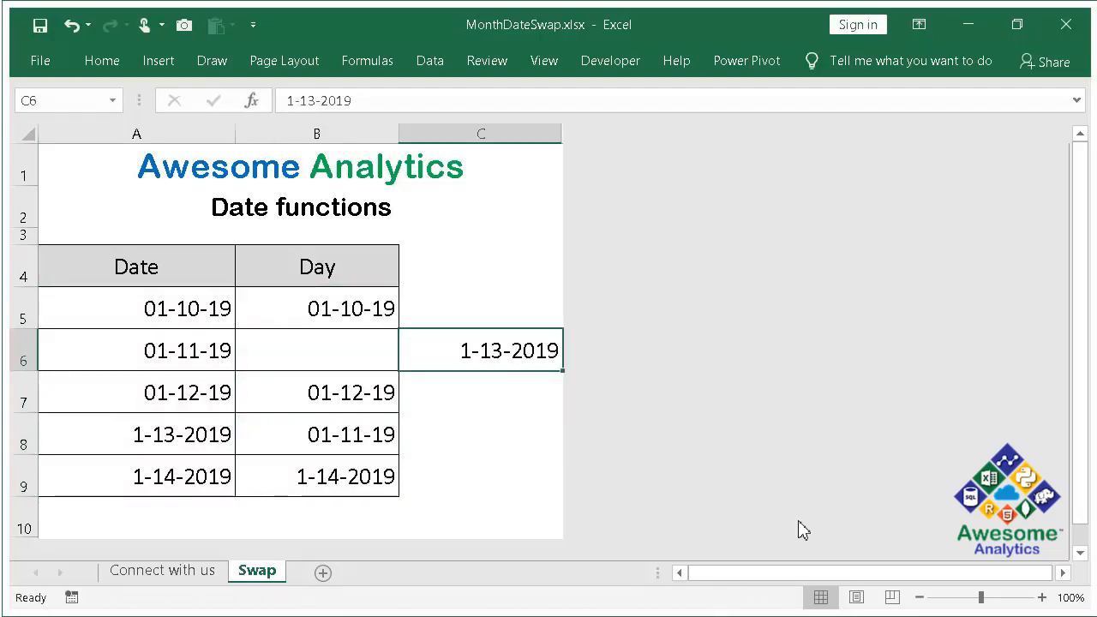
{"action": "key", "text": "ctrl+x"}
{"action": "key", "text": "Left"}
{"action": "key", "text": "Return"}
{"action": "key", "text": "Up"}
{"action": "key", "text": "Down"}
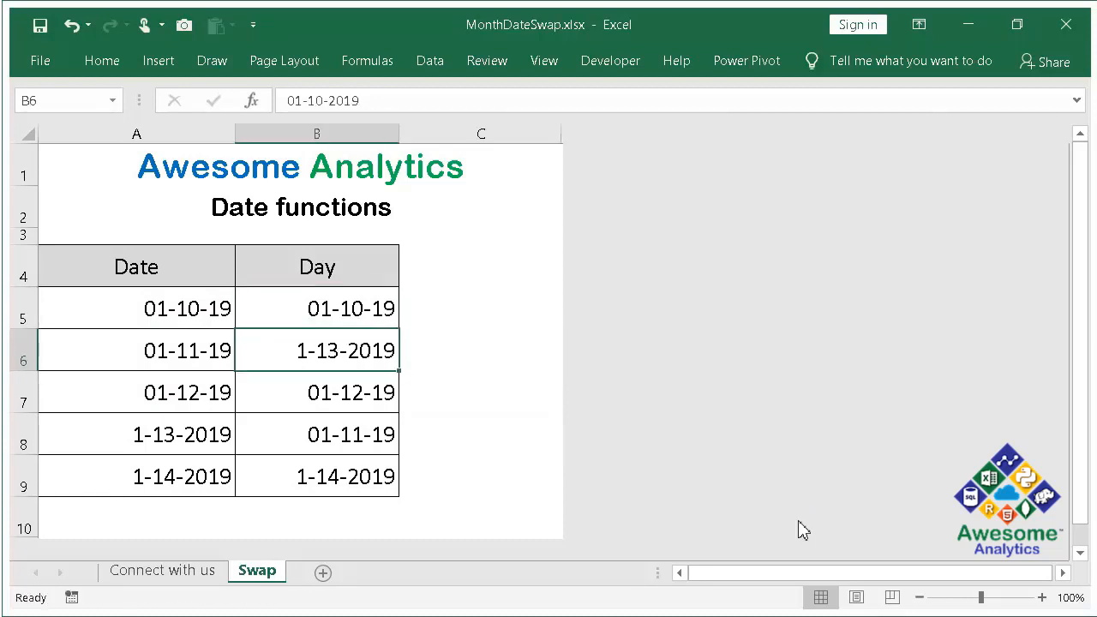
{"action": "key", "text": "Down"}
{"action": "key", "text": "Down"}
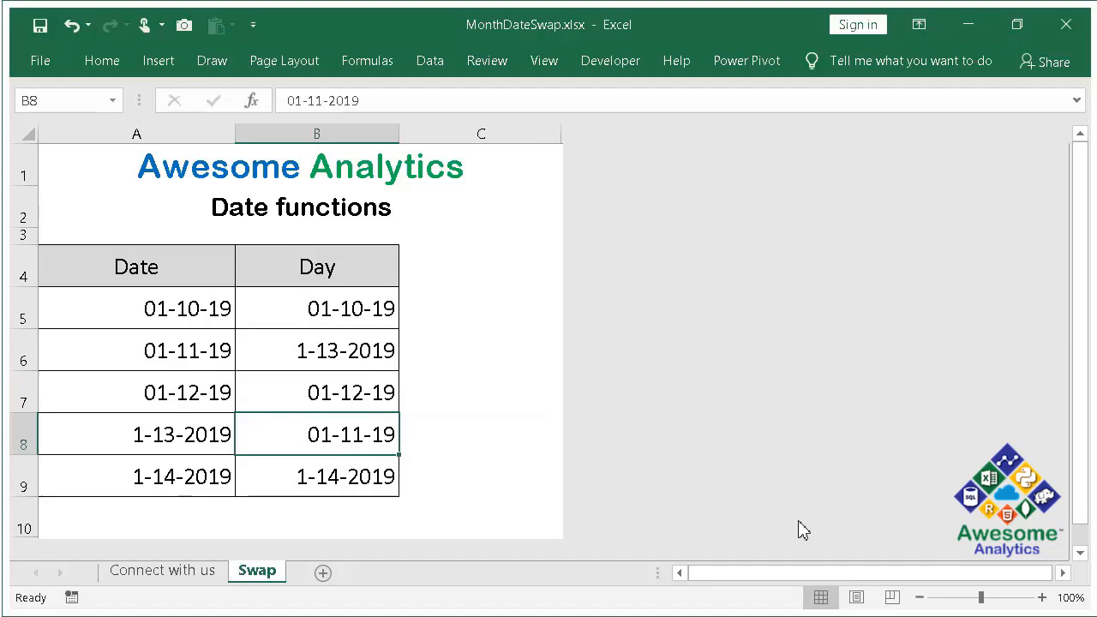
{"action": "key", "text": "Up"}
{"action": "key", "text": "Up"}
{"action": "key", "text": "Up"}
{"action": "key", "text": "a"}
{"action": "key", "text": "s"}
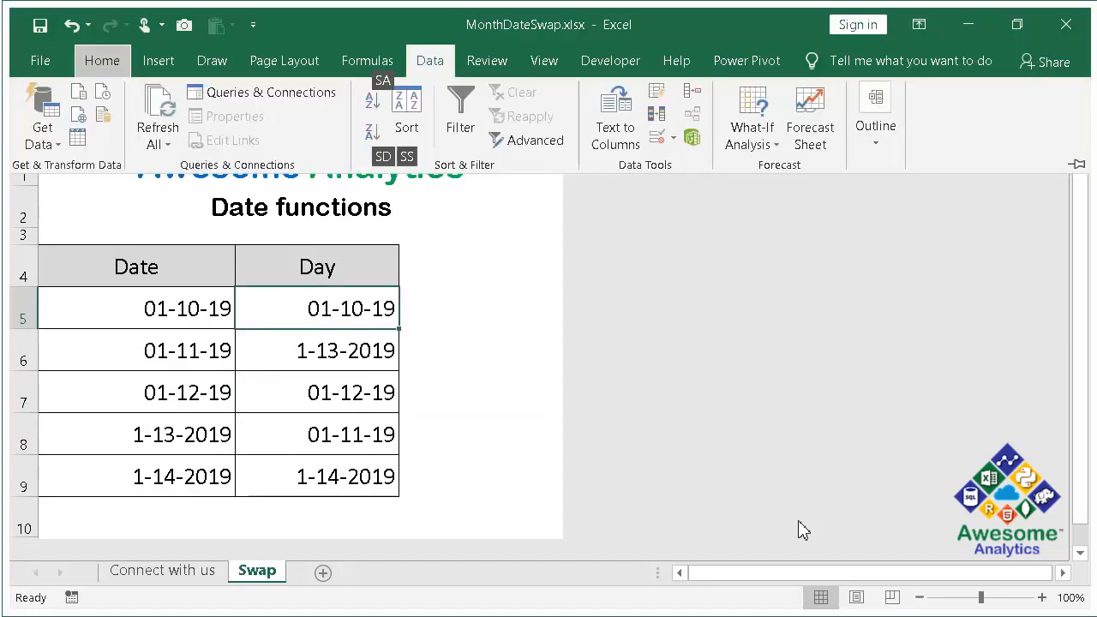
{"action": "key", "text": "a"}
- Select the dates in B8:B9, and undo the ascending sort
{"action": "key", "text": "Down"}
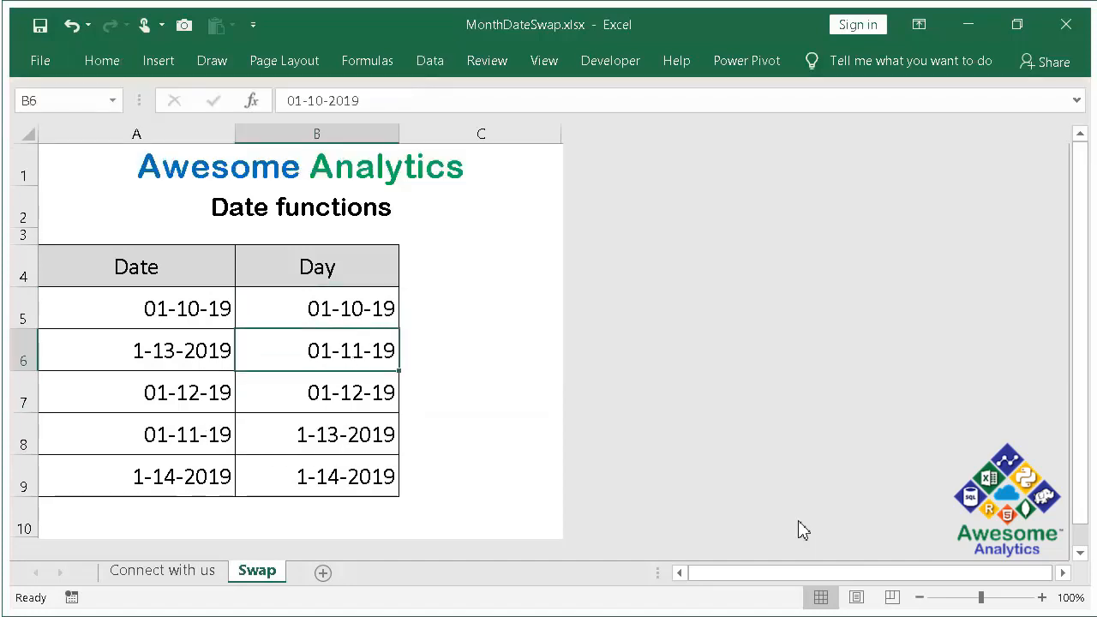
{"action": "key", "text": "Down"}
{"action": "key", "text": "Down"}
{"action": "key", "text": "shift+Down"}
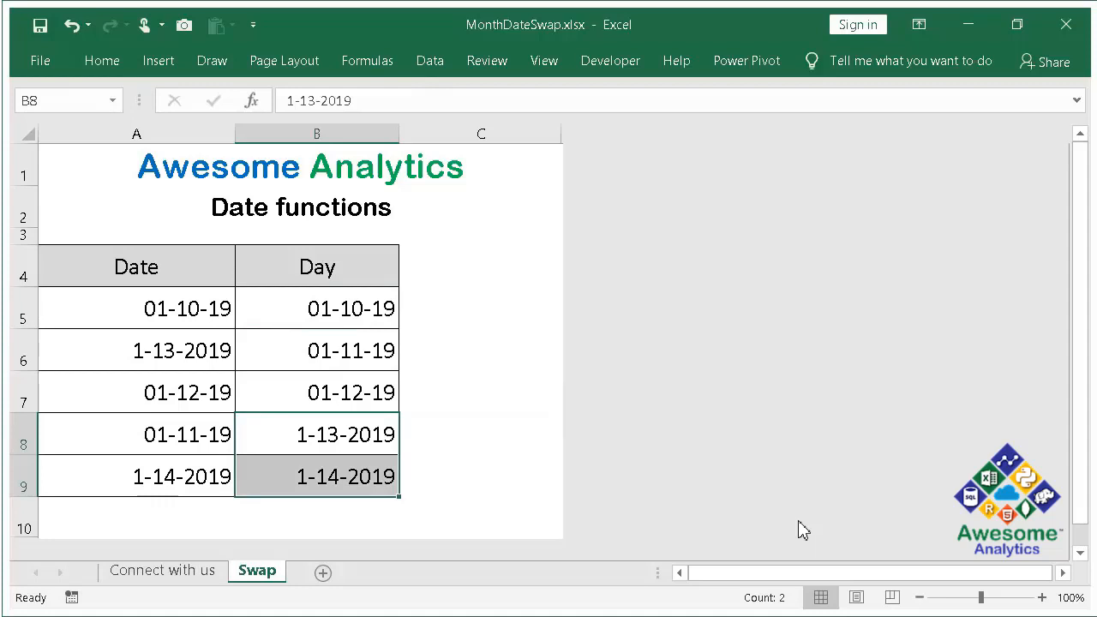
{"action": "left_click", "coordinate": [430, 61]}
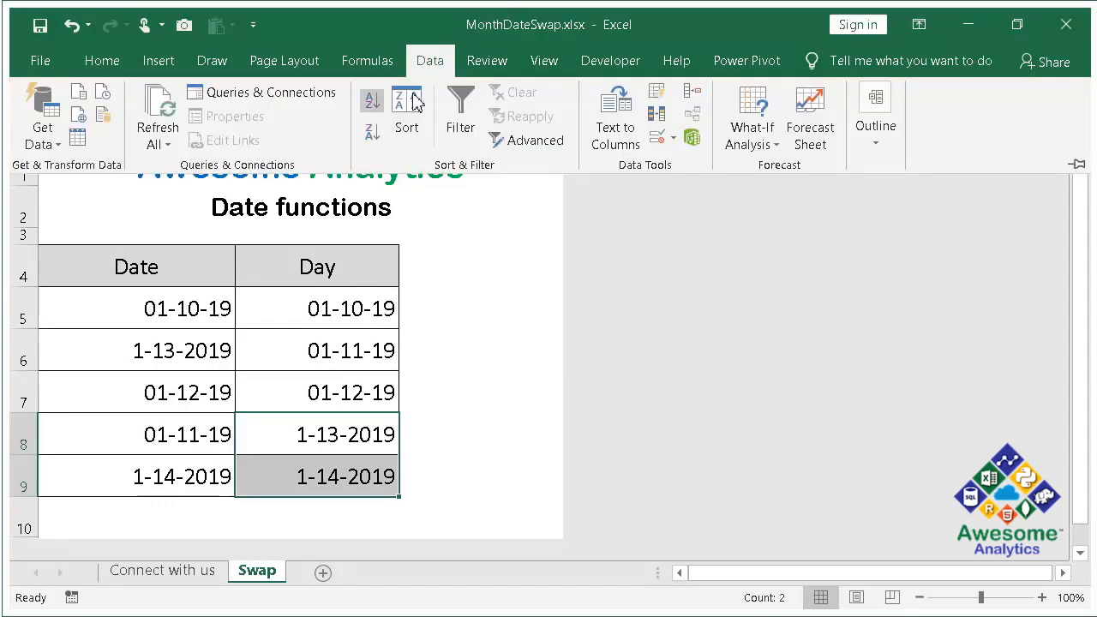
{"action": "left_click", "coordinate": [379, 322]}
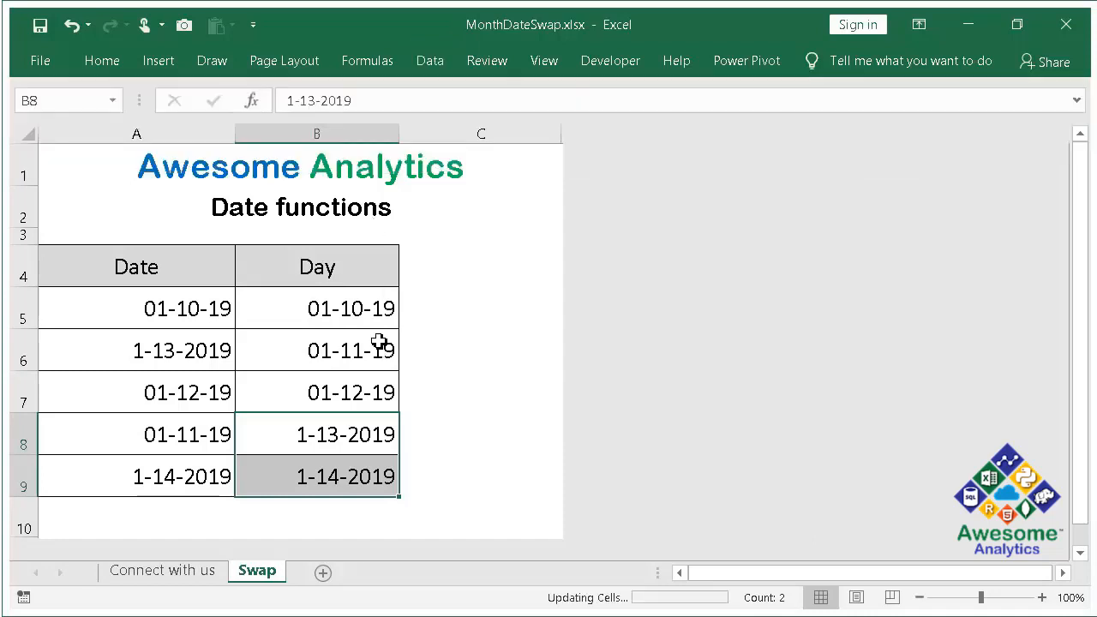
- Sort the table in ascending order by the Day column again, starting from cell B6
{"action": "key", "text": "Down"}
{"action": "key", "text": "Down"}
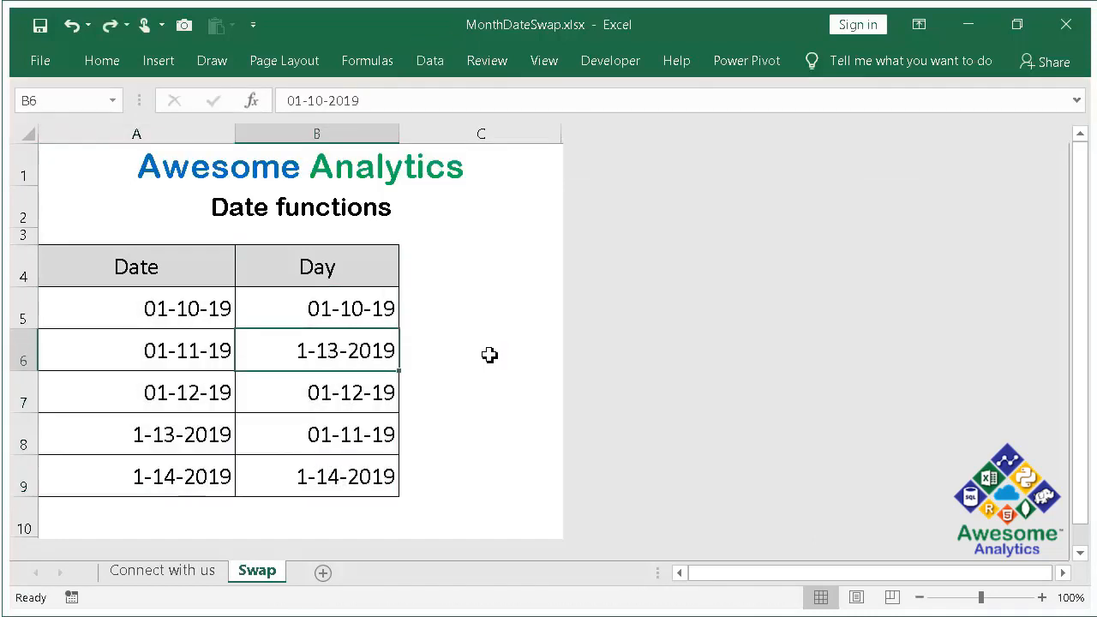
{"action": "key", "text": "alt"}
{"action": "key", "text": "a"}
{"action": "key", "text": "s"}
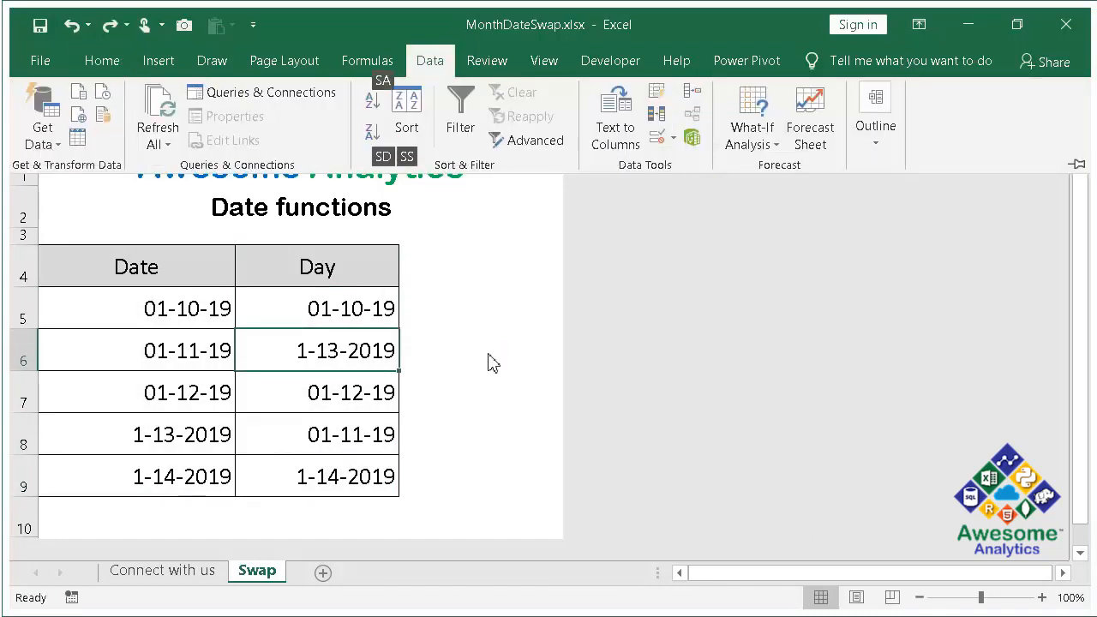
{"action": "key", "text": "a"}
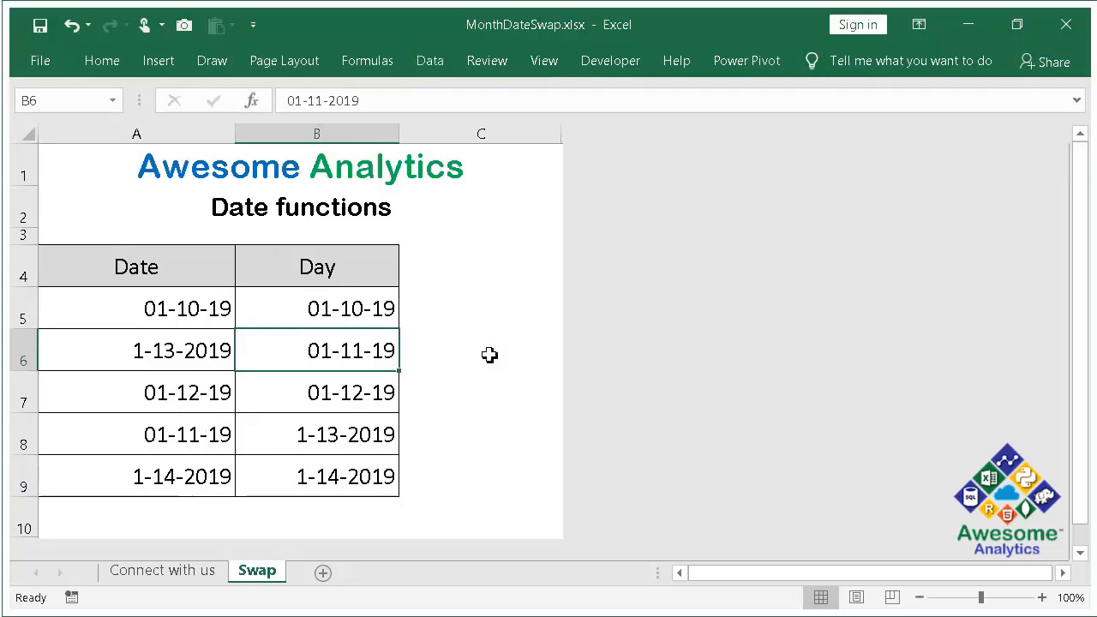